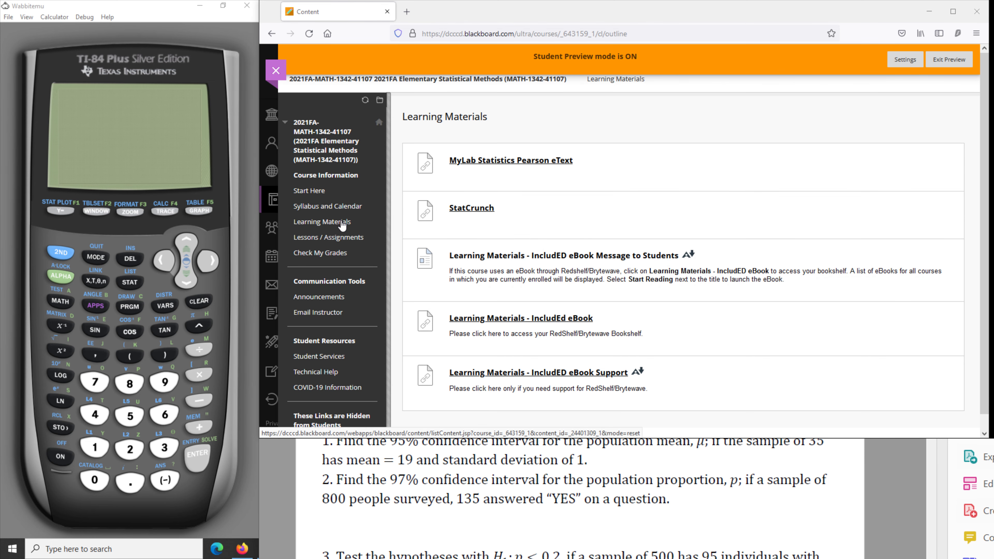
Step: Open a blank StatCrunch sheet, resize the browser so both problems show, and read problem 1
{"action": "left_click", "coordinate": [485, 209]}
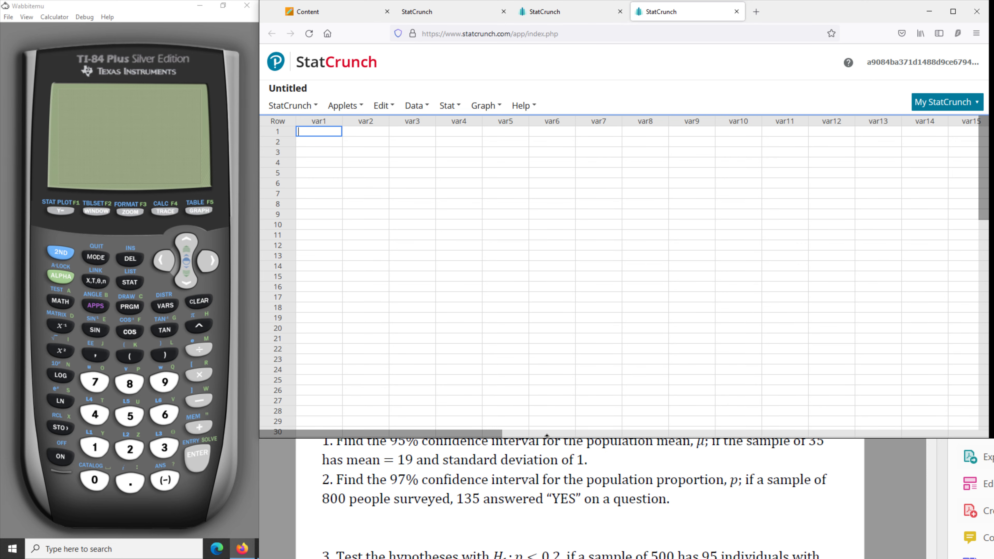
{"action": "left_click_drag", "start_coordinate": [547, 436], "coordinate": [547, 428]}
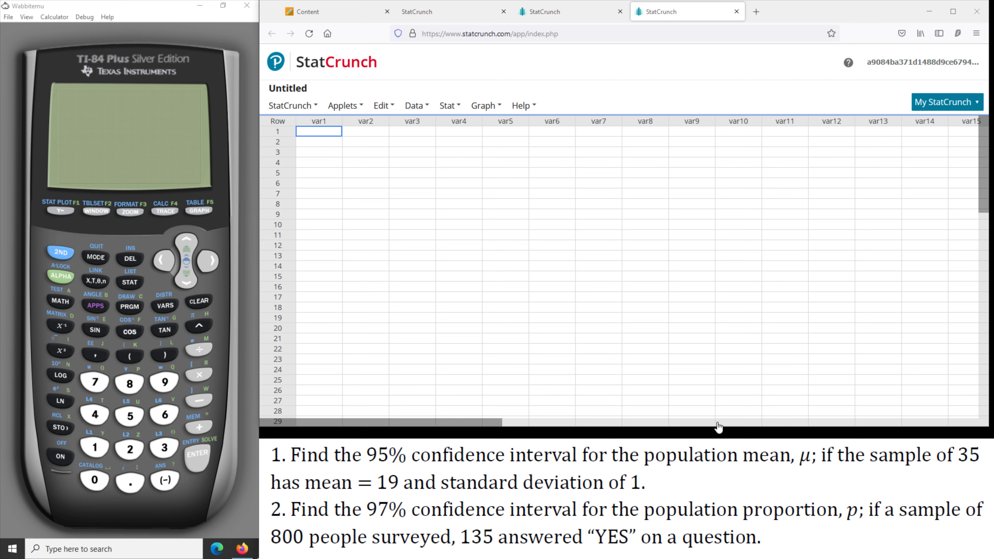
{"action": "left_click_drag", "start_coordinate": [717, 427], "coordinate": [715, 432]}
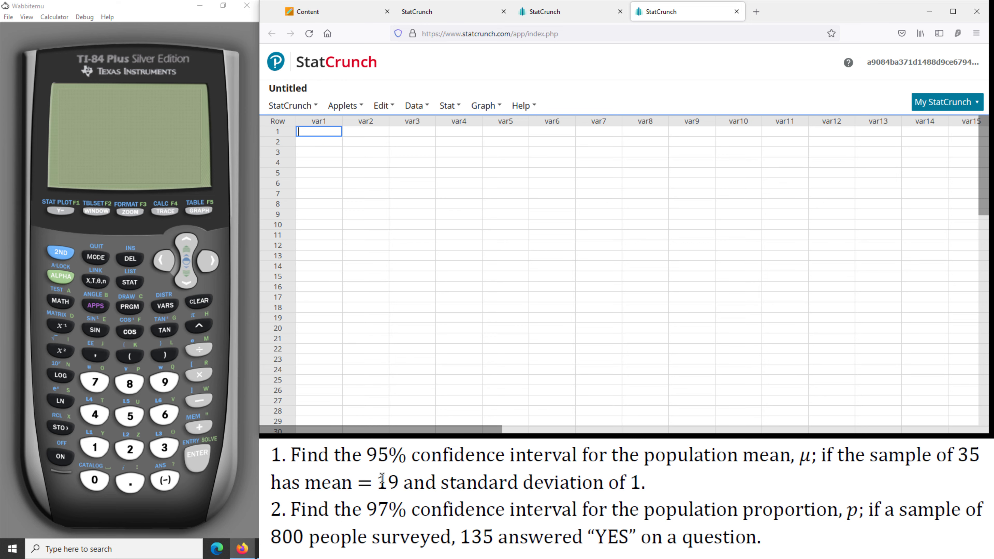
{"action": "left_click_drag", "start_coordinate": [290, 455], "coordinate": [789, 464]}
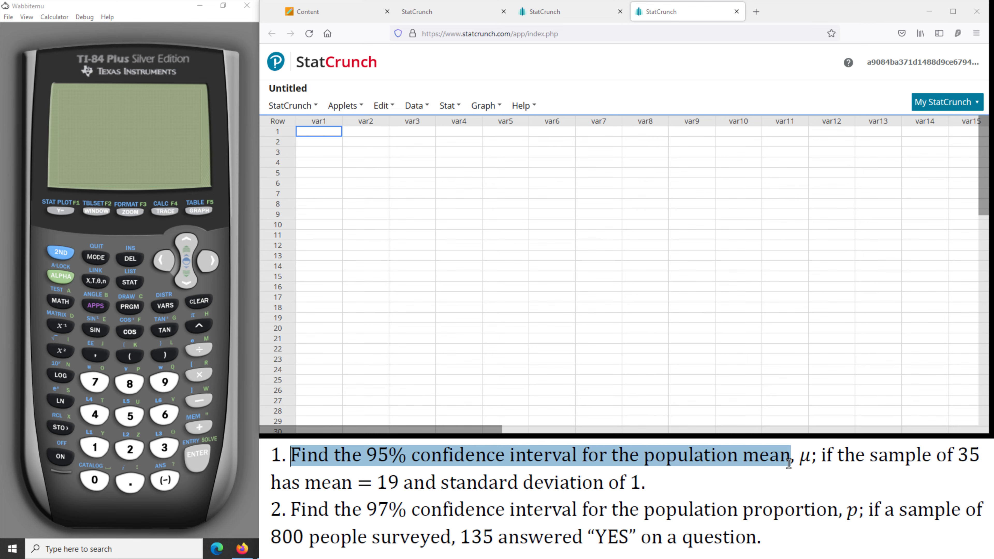
{"action": "left_click", "coordinate": [889, 454]}
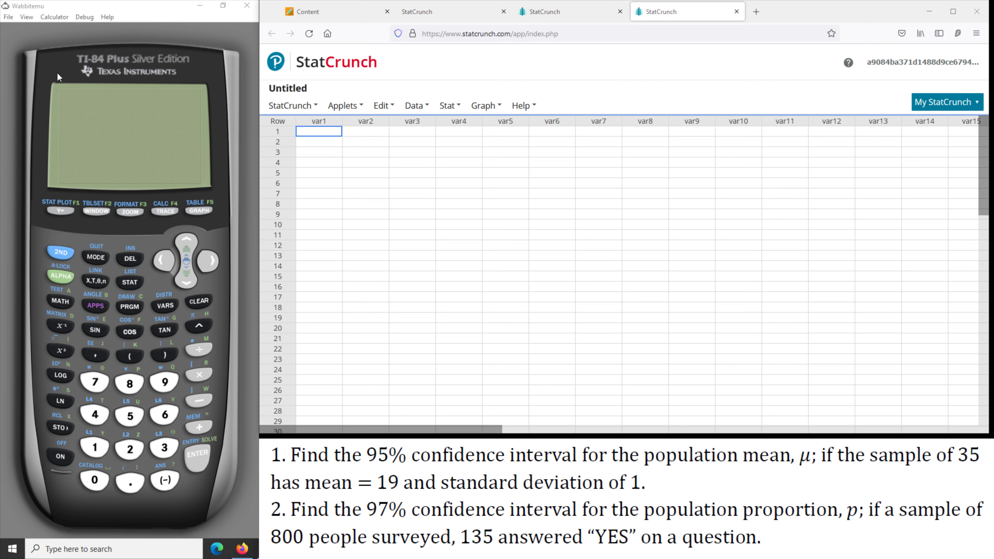
Step: Open the One Sample T With Summary form from Stat > T Stats
{"action": "left_click", "coordinate": [450, 107]}
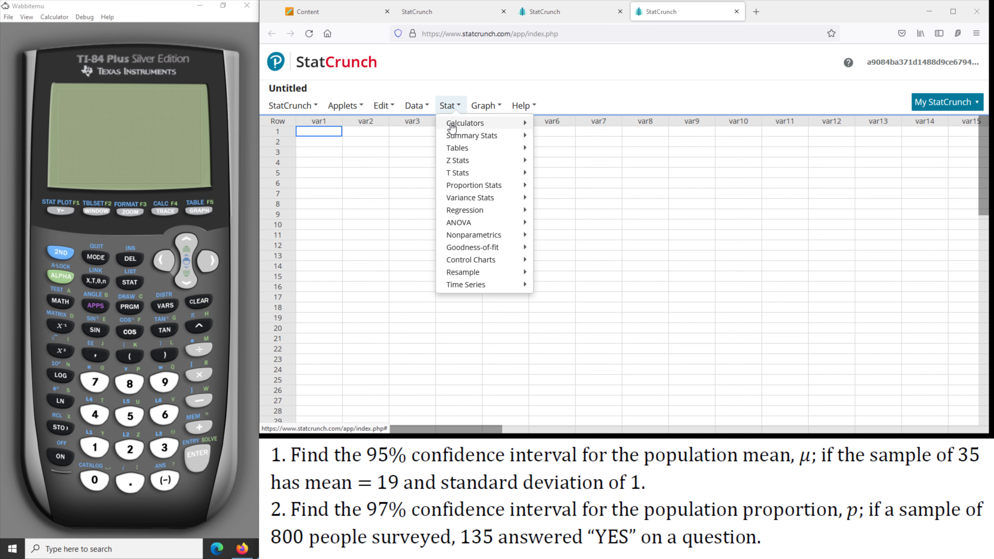
{"action": "mouse_move", "coordinate": [463, 177]}
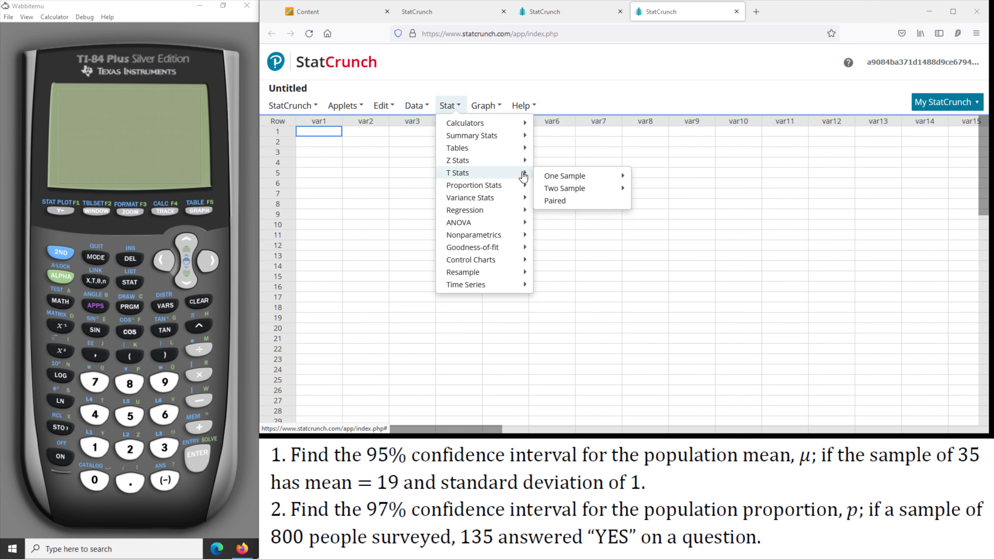
{"action": "mouse_move", "coordinate": [556, 177]}
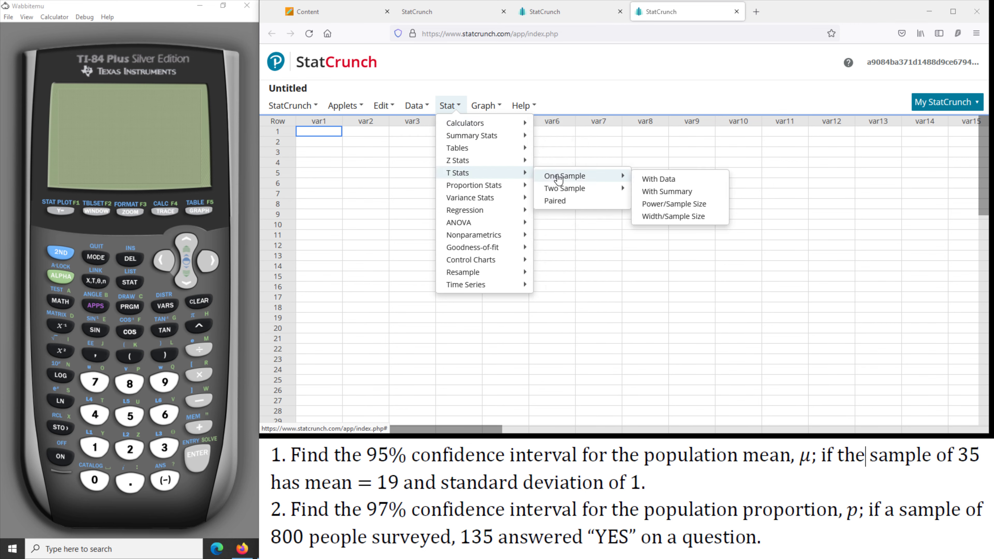
{"action": "left_click", "coordinate": [688, 194]}
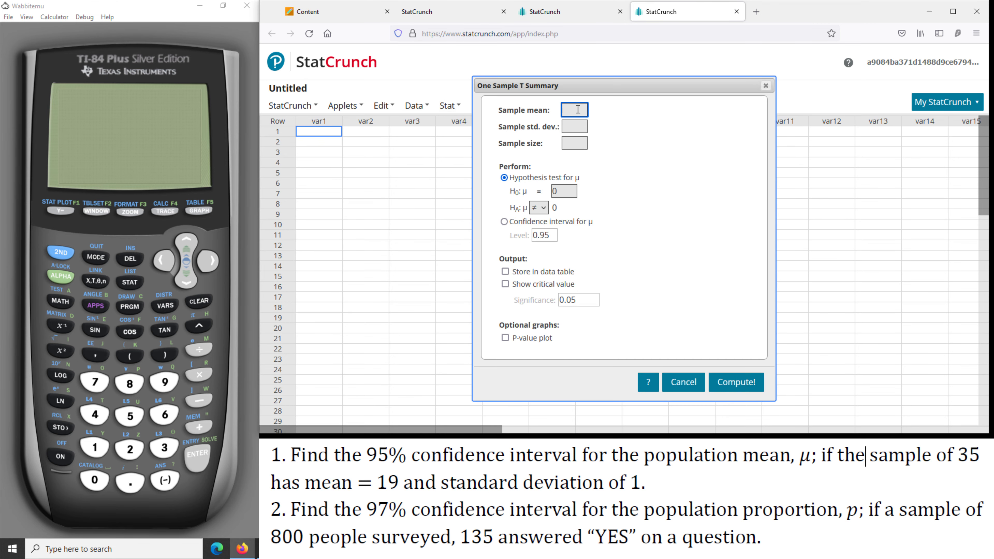
Step: Compute the 95% interval for μ from mean 19, std. dev. 1, n 35: 18.656488 to 19.343512
{"action": "key", "text": "Tab"}
{"action": "key", "text": "Tab"}
{"action": "type", "text": "35"}
{"action": "left_click", "coordinate": [505, 222]}
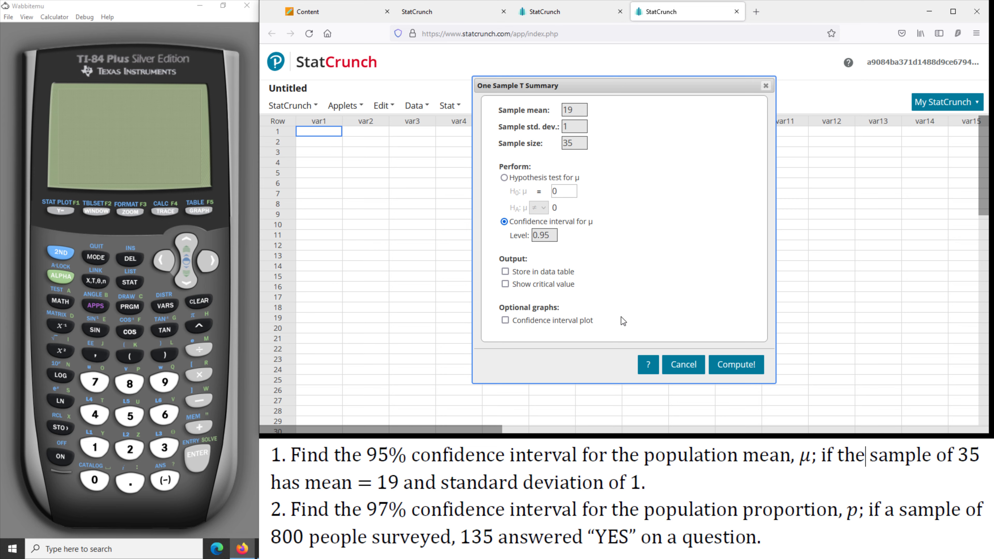
{"action": "left_click", "coordinate": [748, 369]}
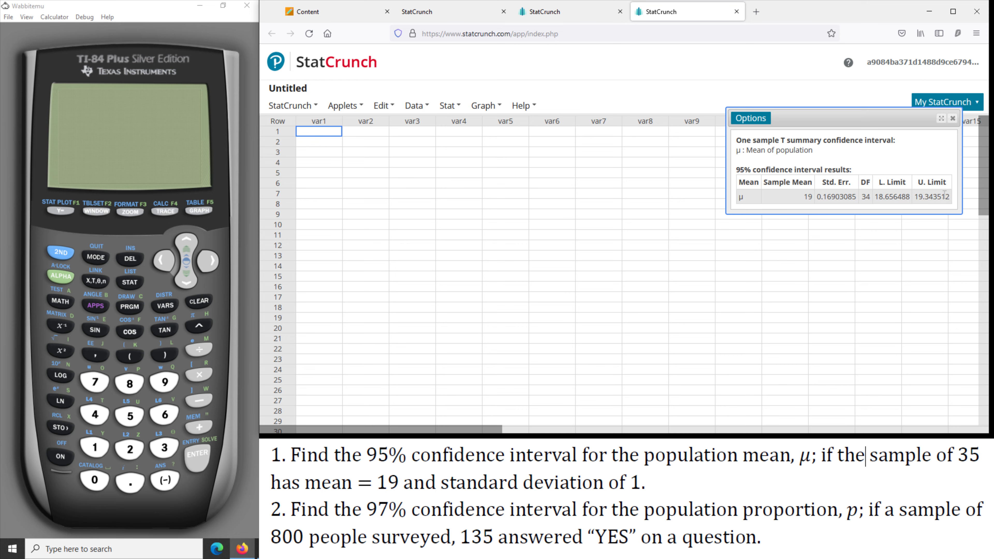
Step: Highlight the interval limits and enlarge the results window to show the full table
{"action": "mouse_move", "coordinate": [944, 193]}
{"action": "left_mouse_down"}
{"action": "mouse_move", "coordinate": [877, 198]}
{"action": "mouse_move", "coordinate": [952, 199]}
{"action": "left_mouse_up"}
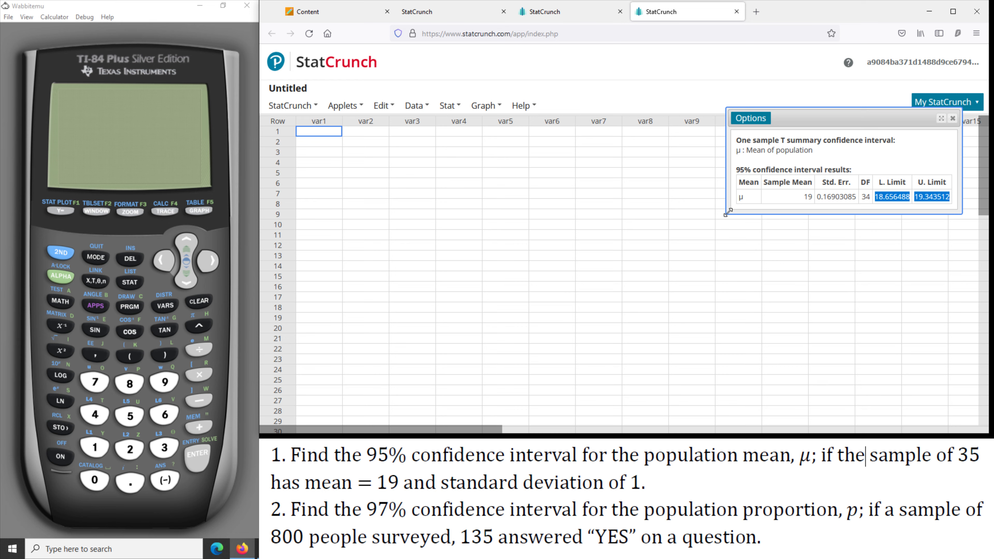
{"action": "left_click_drag", "start_coordinate": [728, 214], "coordinate": [697, 232]}
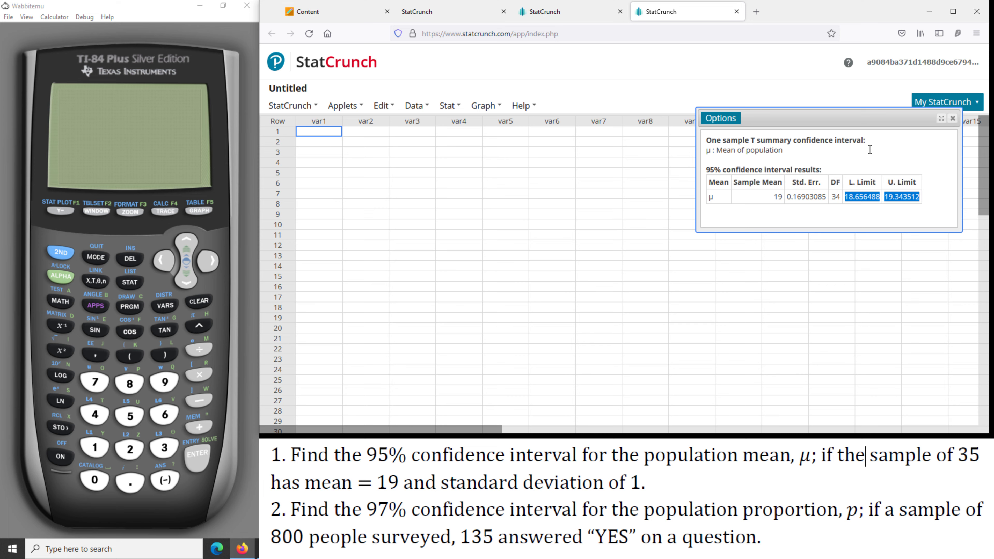
{"action": "left_click", "coordinate": [866, 128]}
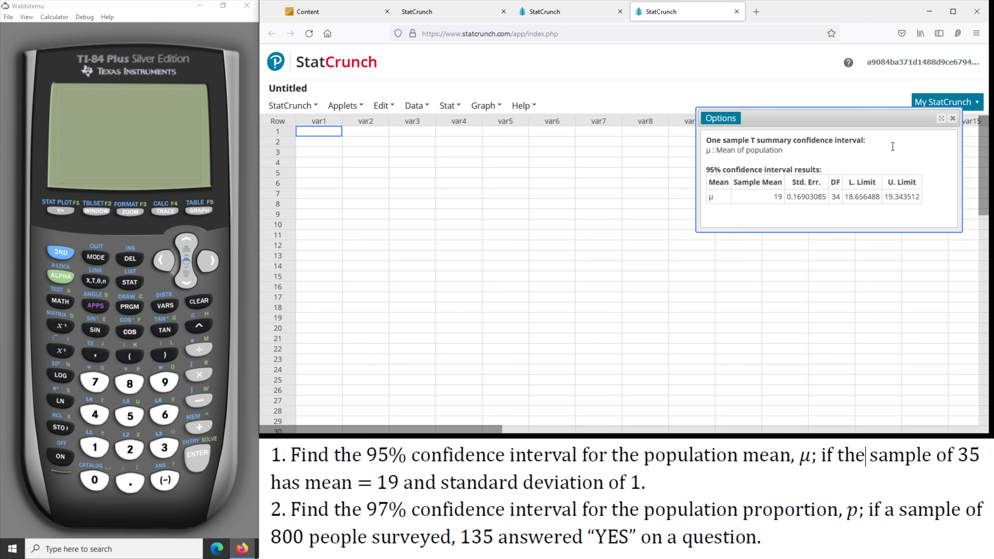
Step: Turn on the Wabbitemu calculator, reposition its window, and dismiss the shortcut-menus message
{"action": "left_click", "coordinate": [59, 461]}
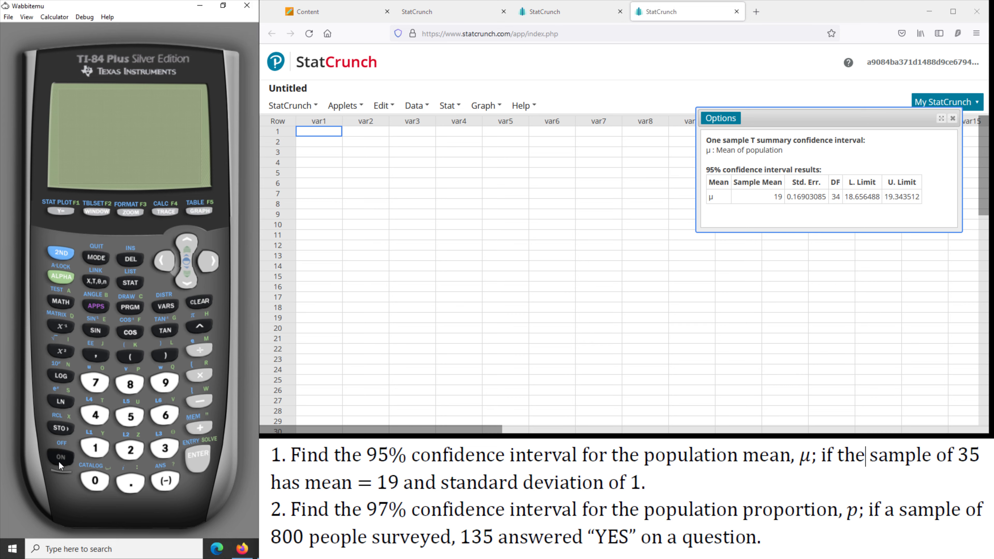
{"action": "left_click_drag", "start_coordinate": [216, 2], "coordinate": [224, 5]}
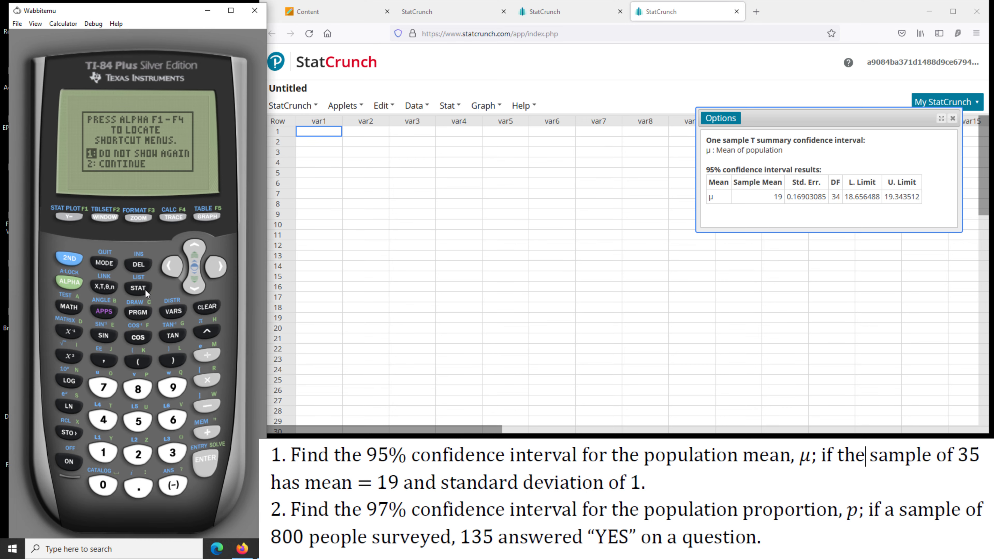
{"action": "left_click", "coordinate": [230, 8]}
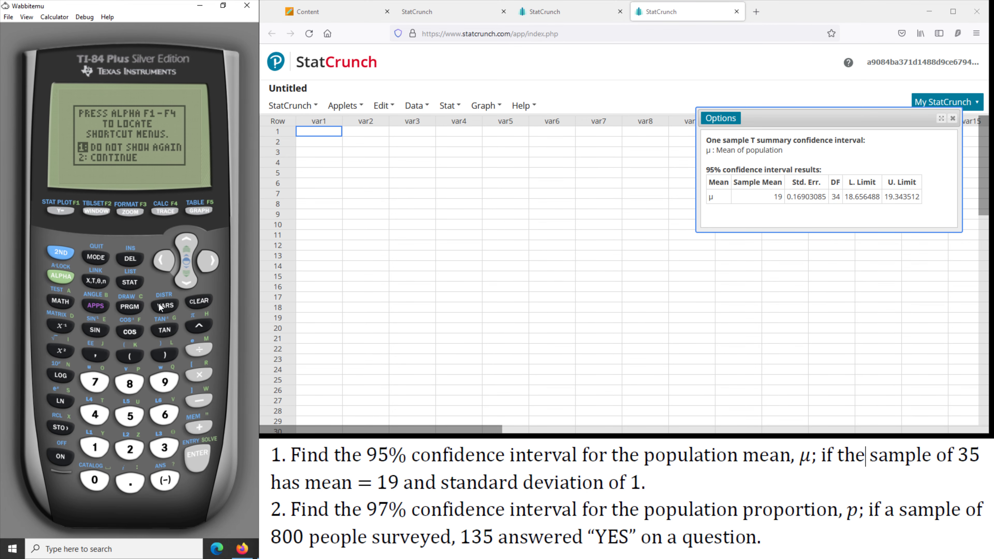
{"action": "left_click", "coordinate": [129, 287]}
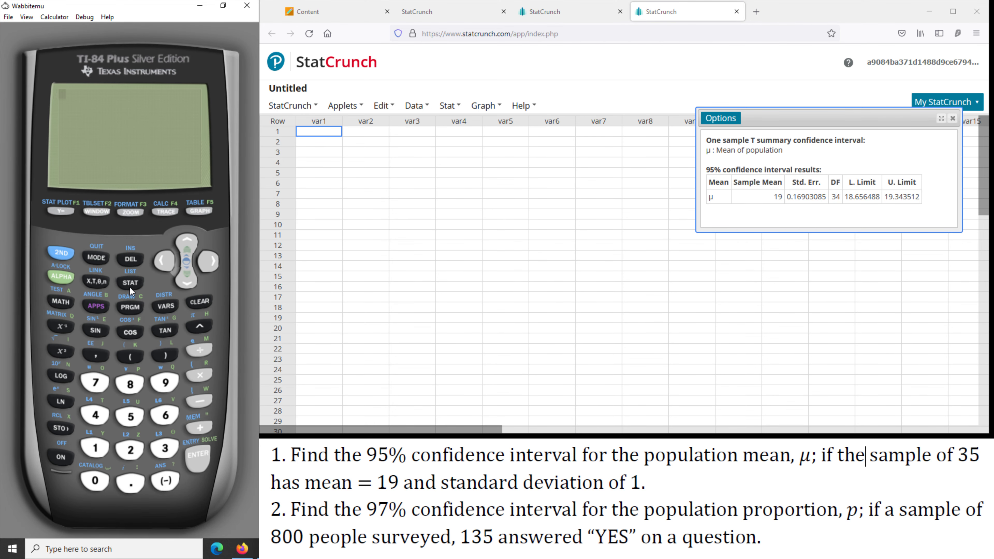
Step: Navigate the STAT TESTS list to TInterval
{"action": "left_click", "coordinate": [133, 284]}
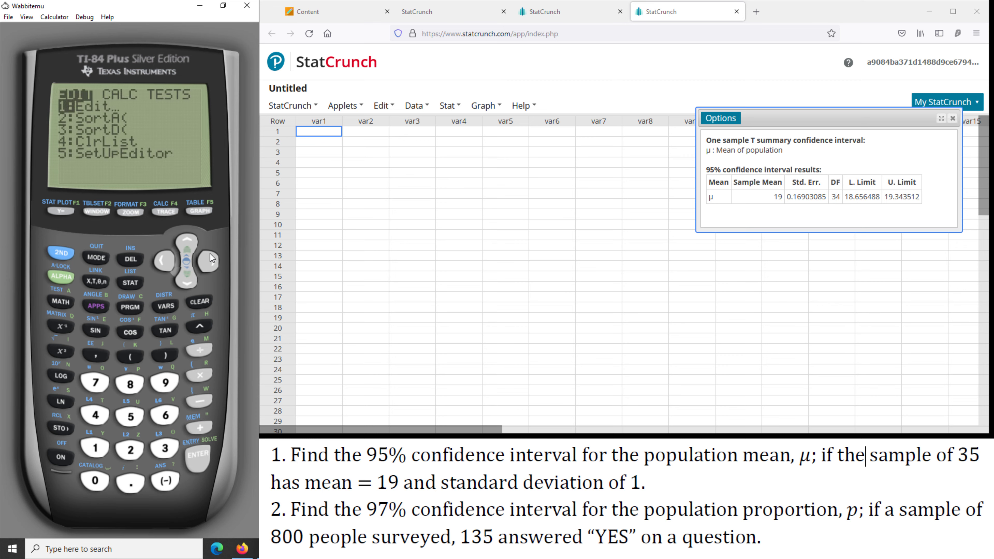
{"action": "left_click", "coordinate": [210, 254]}
{"action": "left_click", "coordinate": [210, 262]}
{"action": "left_click", "coordinate": [181, 283]}
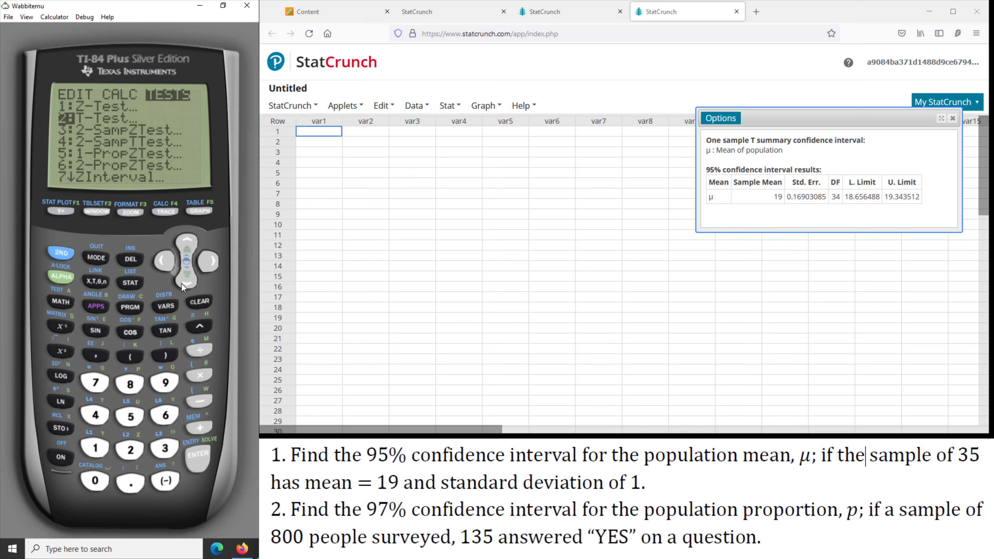
{"action": "left_click", "coordinate": [182, 284]}
{"action": "left_click", "coordinate": [182, 284]}
{"action": "left_click", "coordinate": [181, 283]}
{"action": "left_click", "coordinate": [182, 284]}
{"action": "left_click", "coordinate": [182, 283]}
{"action": "left_click", "coordinate": [182, 284]}
{"action": "left_click", "coordinate": [181, 283]}
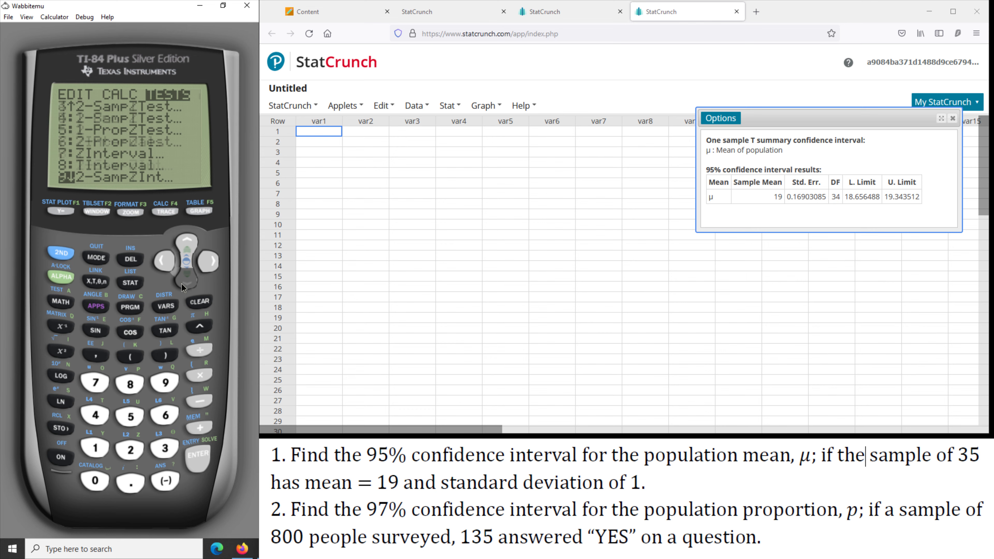
{"action": "left_click", "coordinate": [181, 283]}
{"action": "left_click", "coordinate": [181, 283]}
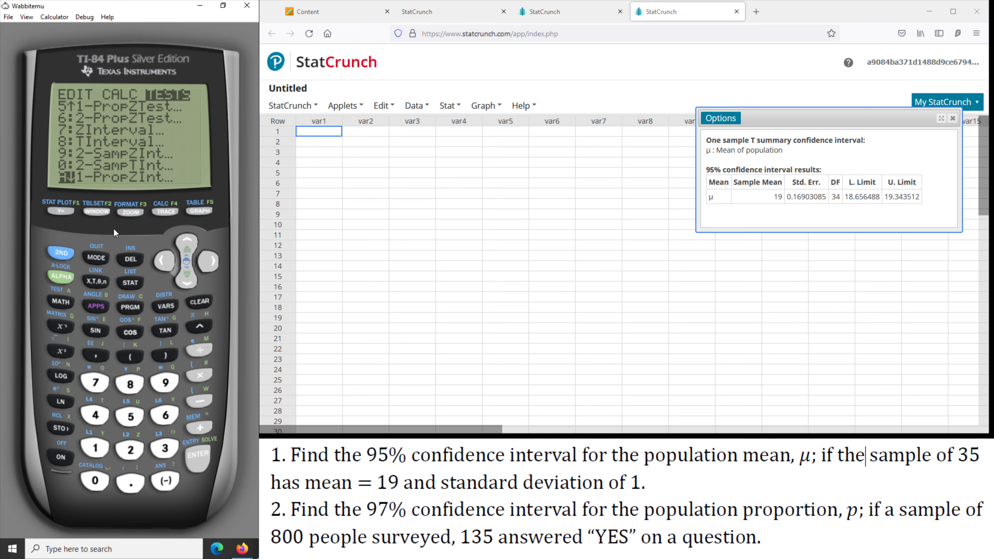
{"action": "left_click", "coordinate": [187, 245]}
{"action": "left_click", "coordinate": [188, 246]}
{"action": "left_click", "coordinate": [187, 245]}
Step: Open TInterval and set its input to summary Stats
{"action": "left_click", "coordinate": [197, 461]}
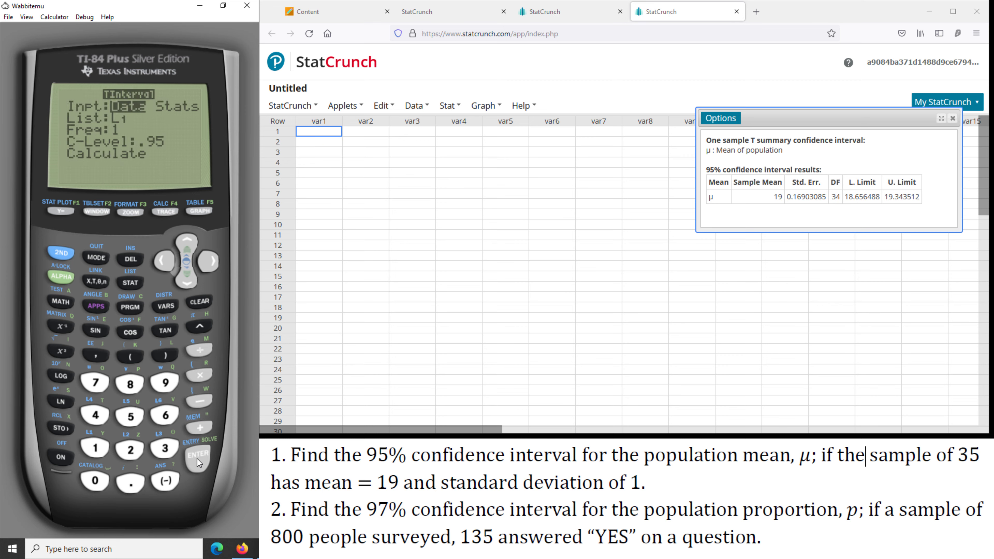
{"action": "left_click", "coordinate": [213, 259]}
{"action": "left_click", "coordinate": [200, 461]}
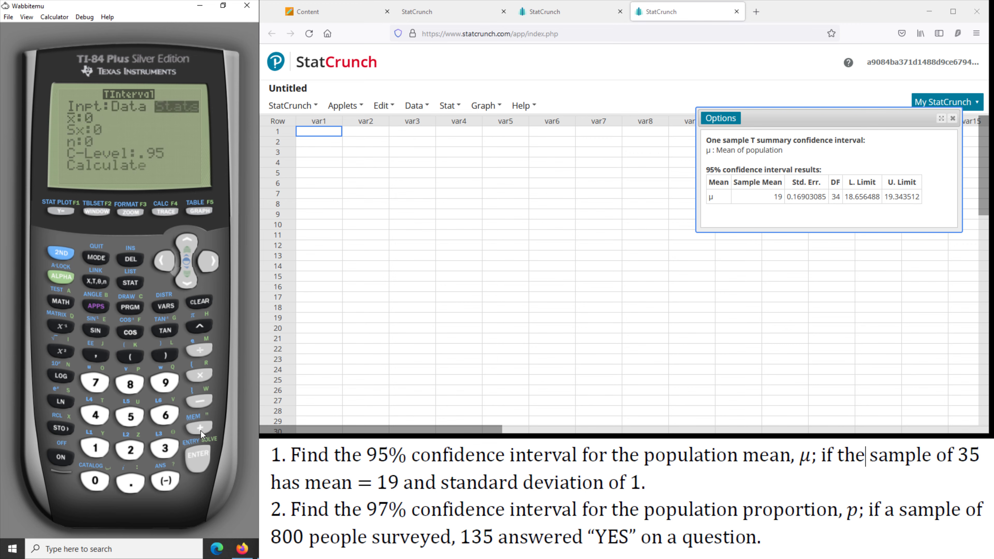
{"action": "left_click", "coordinate": [196, 282]}
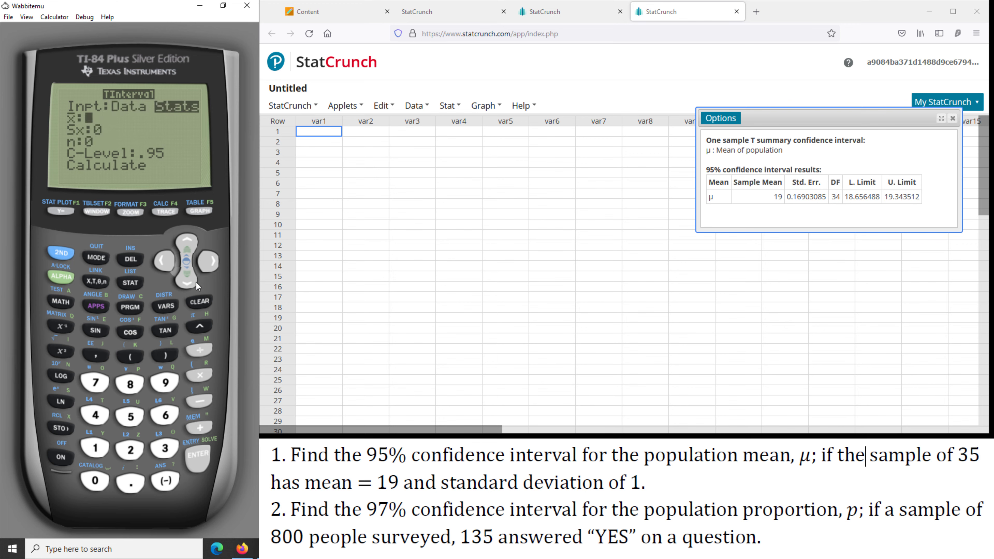
Step: Enter x̄ 19, Sx 1, n 35 and calculate the interval (18.656, 19.344), then read problem 2
{"action": "left_click", "coordinate": [98, 454]}
{"action": "left_click", "coordinate": [165, 383]}
{"action": "left_click", "coordinate": [199, 455]}
{"action": "left_click", "coordinate": [89, 449]}
{"action": "left_click", "coordinate": [200, 461]}
{"action": "left_click", "coordinate": [163, 452]}
{"action": "left_click", "coordinate": [128, 419]}
{"action": "left_click", "coordinate": [187, 281]}
{"action": "left_click", "coordinate": [188, 285]}
{"action": "left_click", "coordinate": [194, 460]}
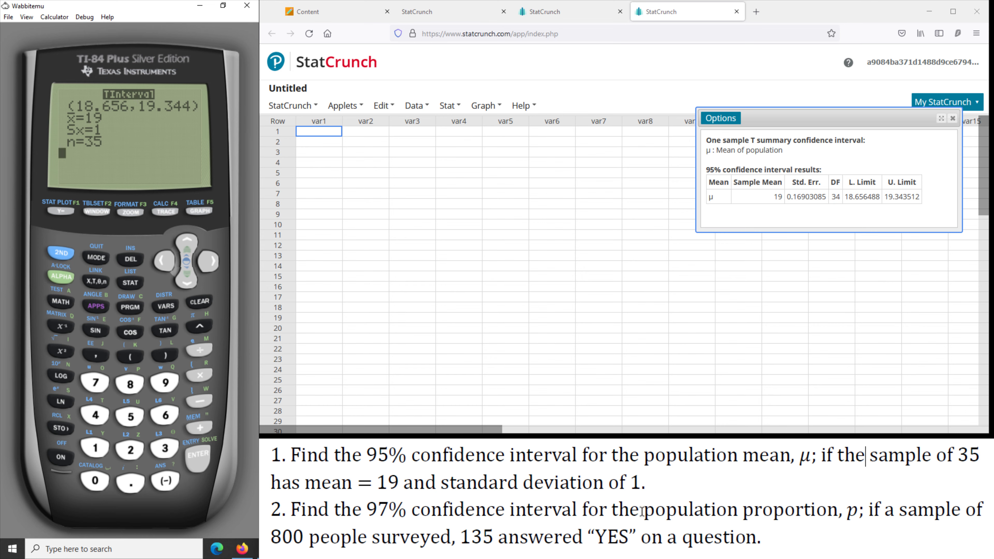
{"action": "left_click_drag", "start_coordinate": [644, 511], "coordinate": [837, 511]}
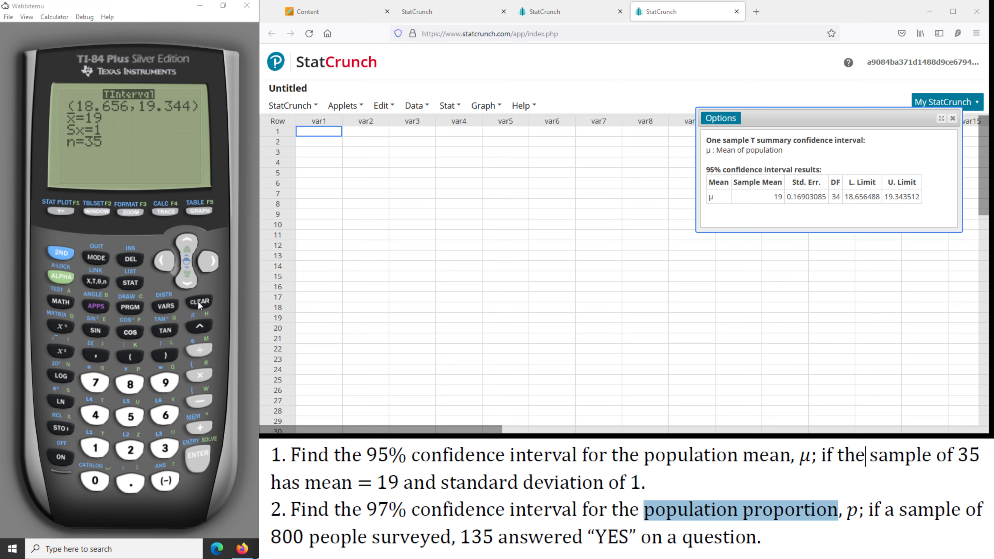
Step: Close the mean results and open Proportion Stats > One Sample > With Summary
{"action": "left_click", "coordinate": [954, 120]}
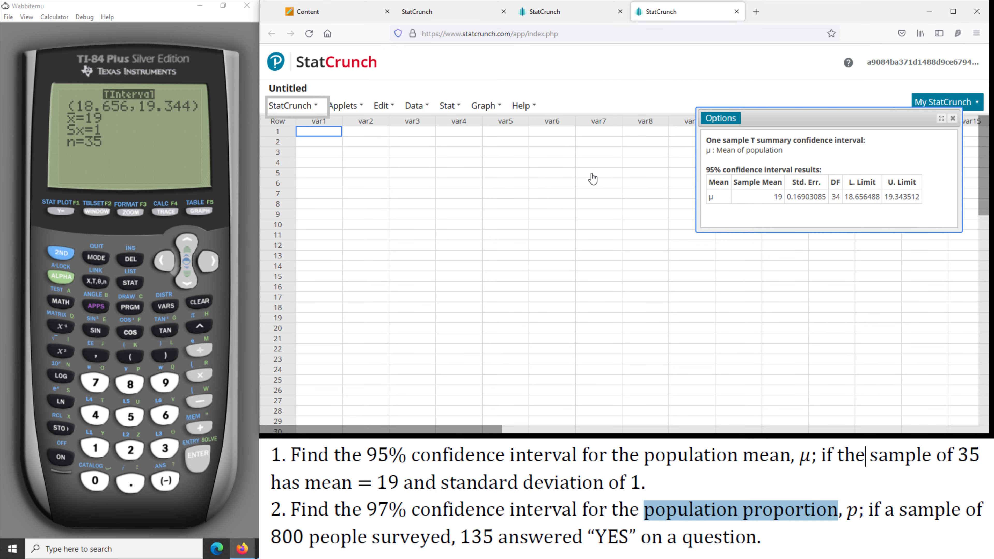
{"action": "left_click", "coordinate": [451, 107]}
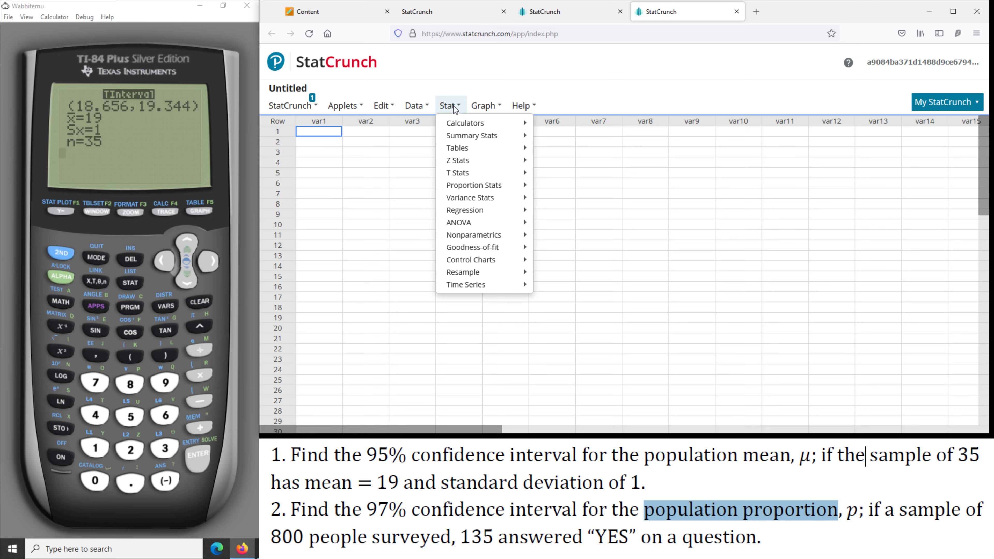
{"action": "mouse_move", "coordinate": [475, 192]}
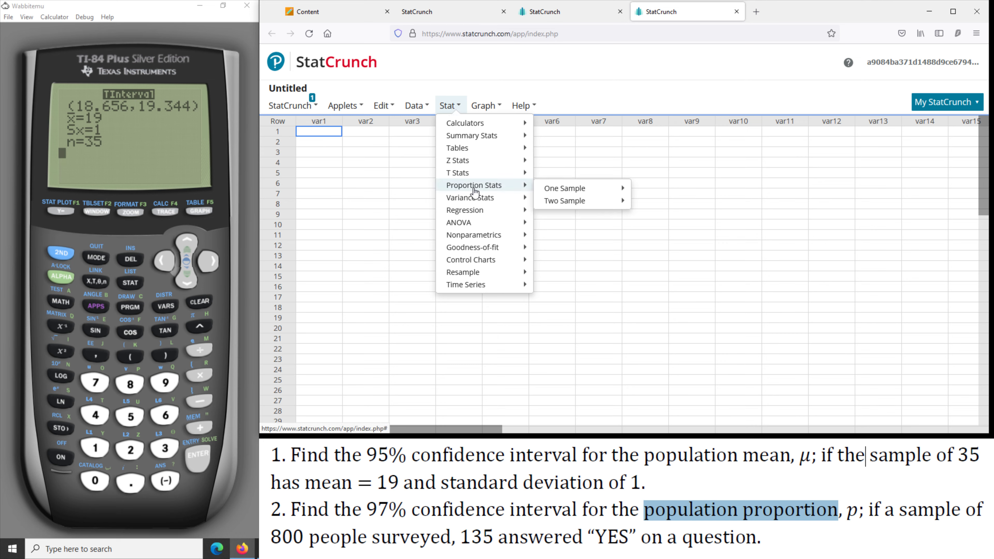
{"action": "mouse_move", "coordinate": [563, 192]}
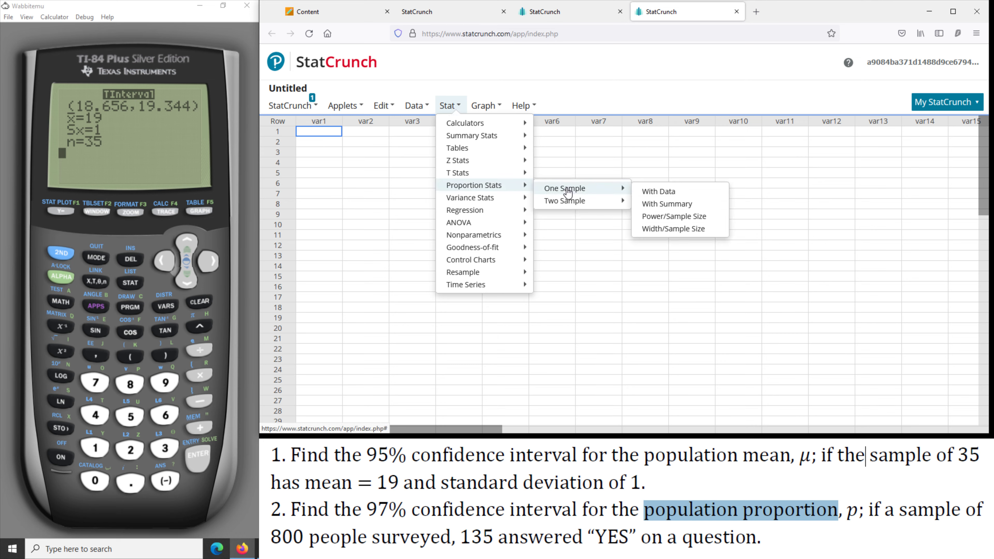
{"action": "left_click", "coordinate": [665, 204]}
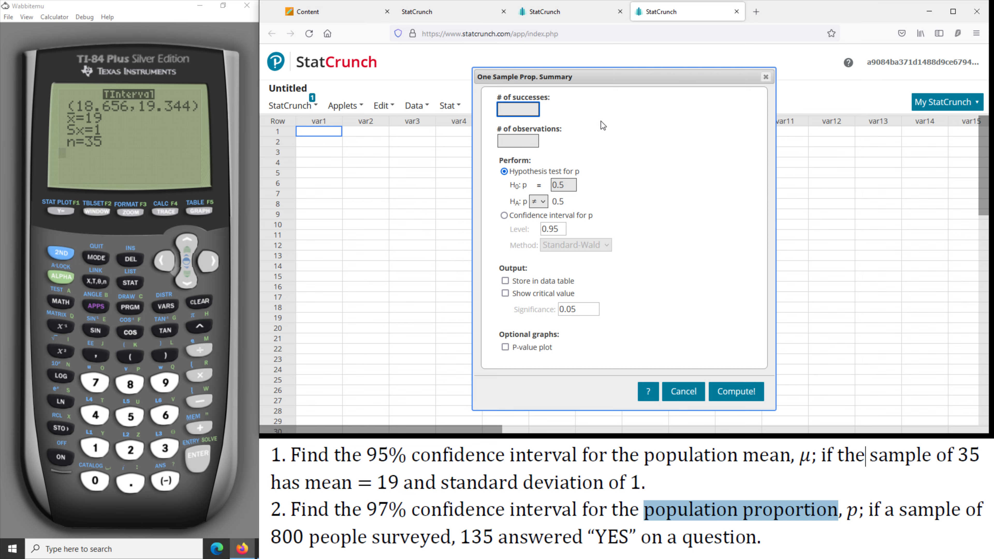
Step: Compute the 97% interval for p from 135 of 800: 0.14001438 to 0.19748562
{"action": "type", "text": "135"}
{"action": "key", "text": "Tab"}
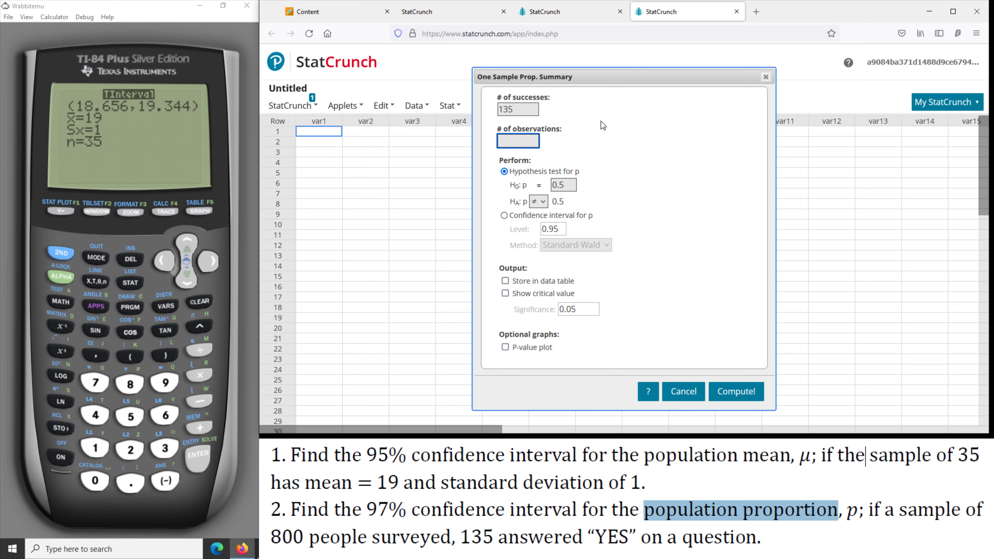
{"action": "type", "text": "800"}
{"action": "left_click", "coordinate": [504, 216]}
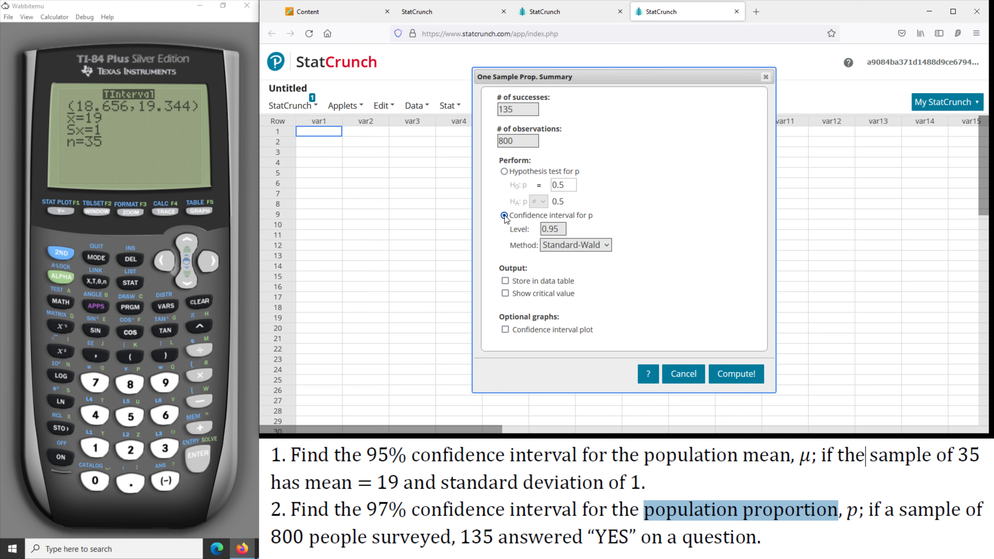
{"action": "double_click", "coordinate": [564, 229]}
{"action": "type", "text": "."}
{"action": "left_click", "coordinate": [728, 378]}
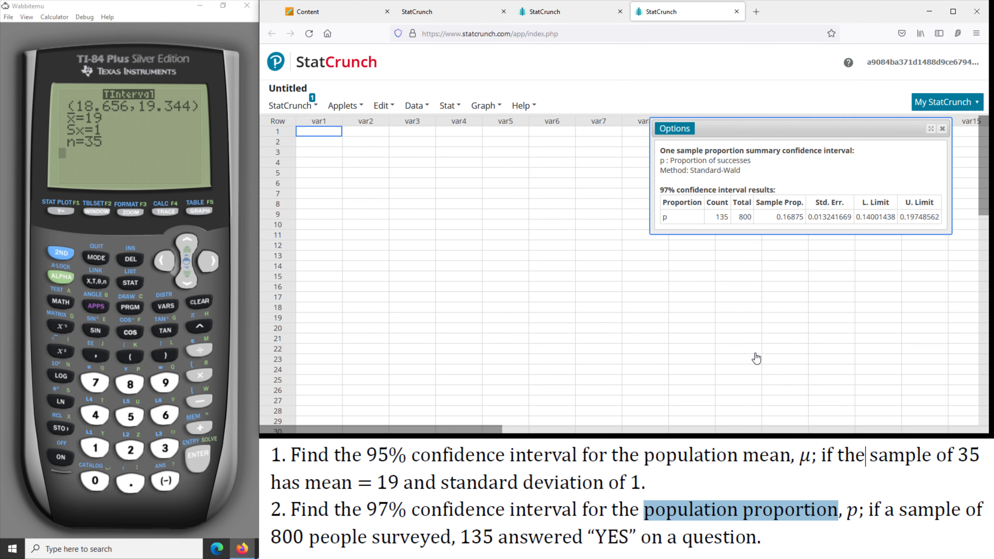
{"action": "left_click_drag", "start_coordinate": [857, 216], "coordinate": [934, 220]}
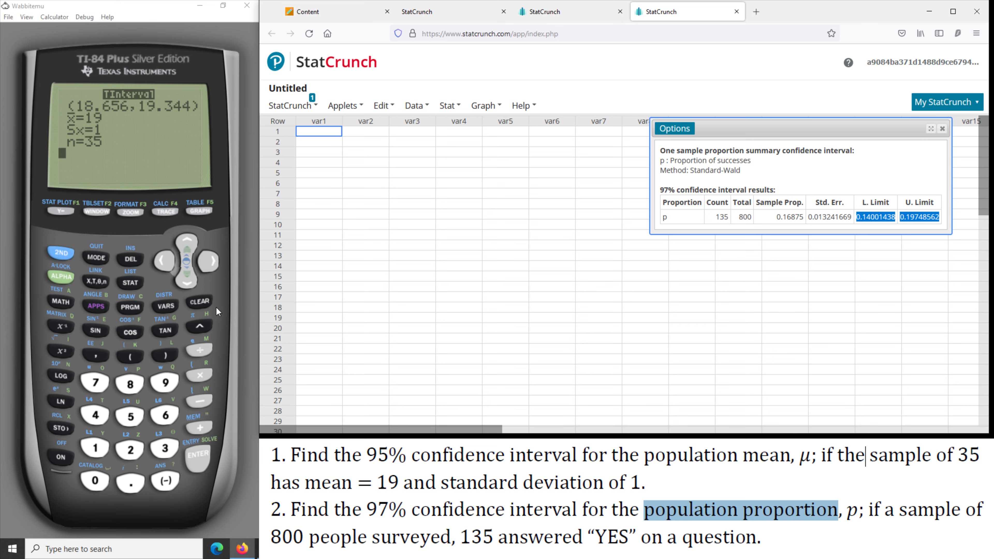
{"action": "left_click", "coordinate": [203, 302]}
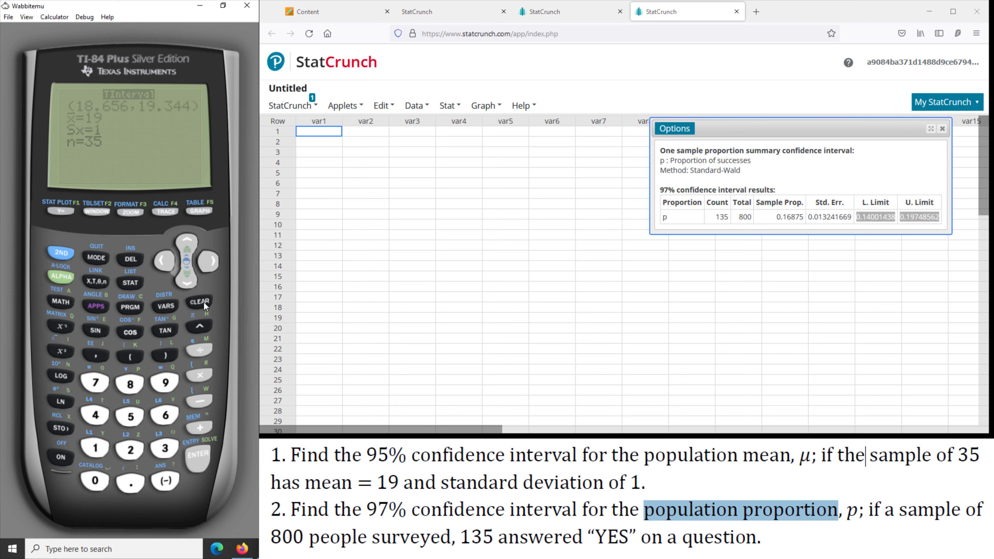
Step: Navigate STAT TESTS to 1-PropZInt and open its input screen
{"action": "left_click", "coordinate": [133, 282]}
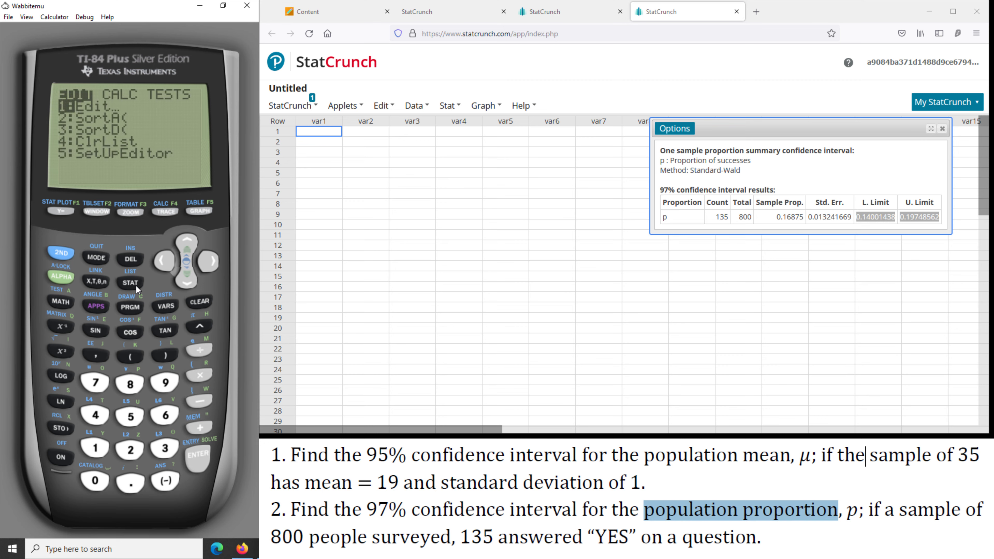
{"action": "left_click", "coordinate": [204, 264]}
{"action": "left_click", "coordinate": [204, 263]}
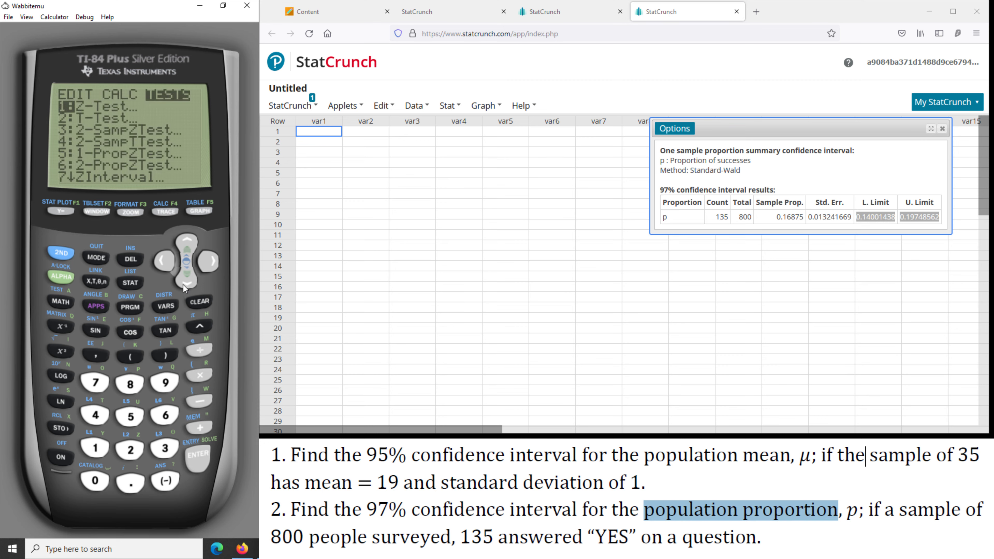
{"action": "left_click", "coordinate": [183, 285]}
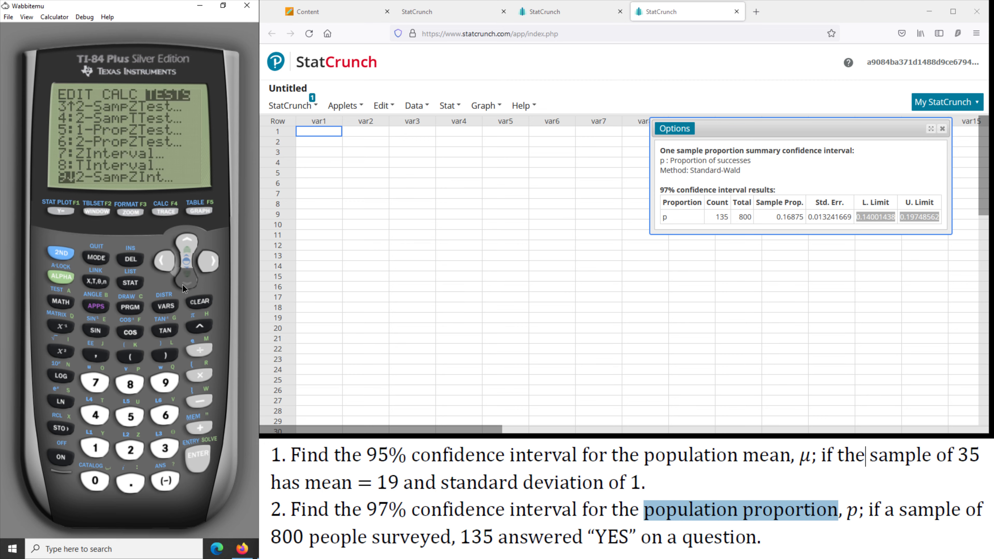
{"action": "left_click", "coordinate": [182, 284]}
{"action": "left_click", "coordinate": [183, 284]}
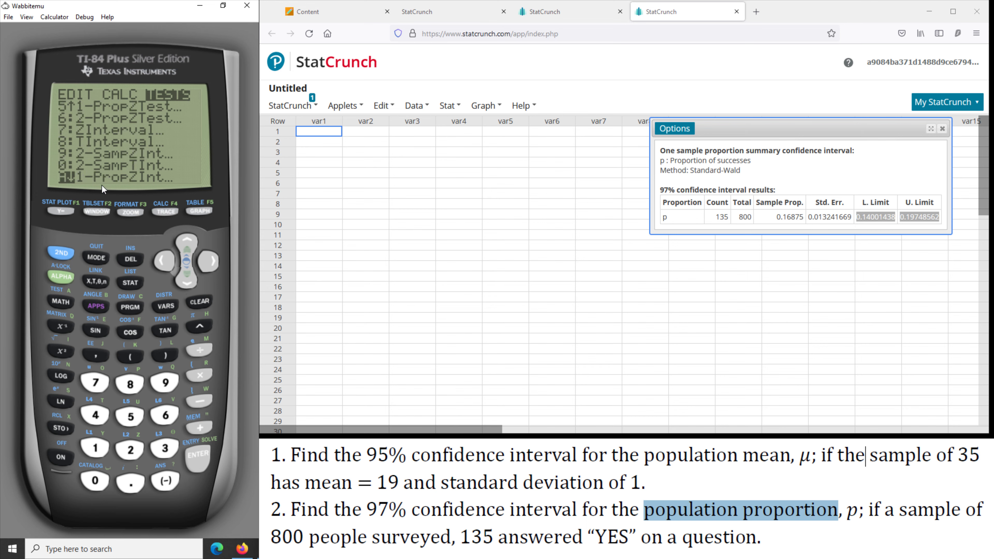
{"action": "left_click", "coordinate": [189, 284]}
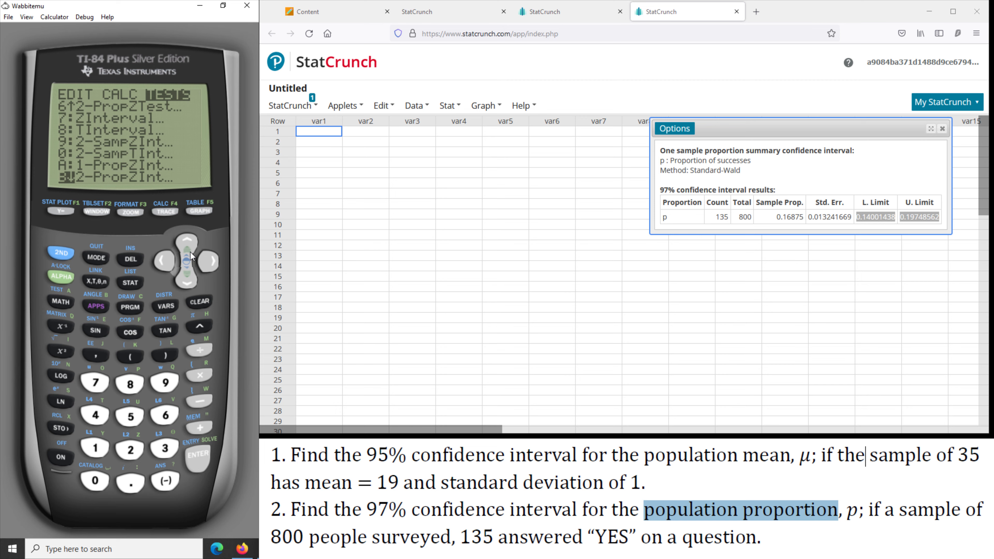
{"action": "left_click", "coordinate": [191, 249]}
{"action": "left_click", "coordinate": [200, 458]}
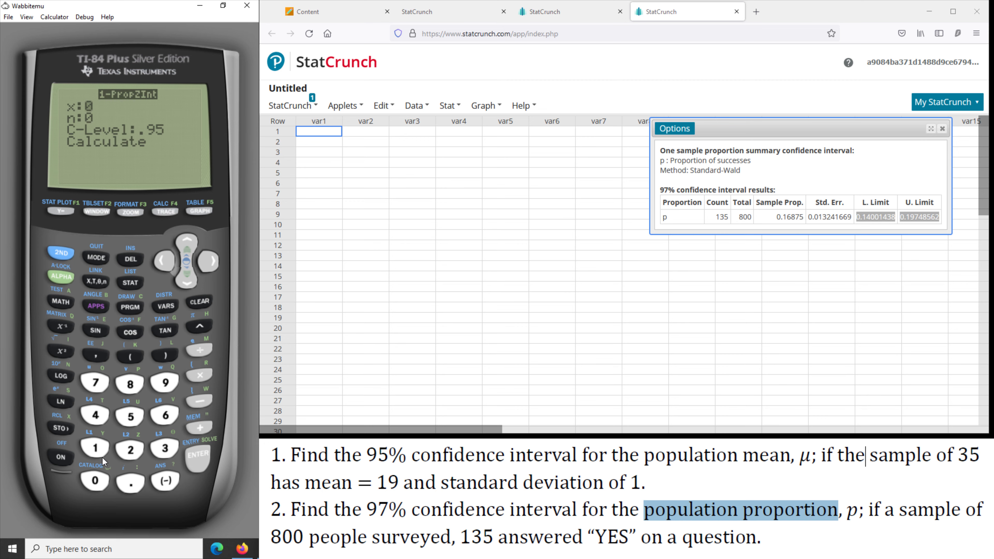
Step: Enter x 135, n 800, C-Level .97 and calculate the interval (.14001, .19749)
{"action": "left_click", "coordinate": [100, 455]}
{"action": "left_click", "coordinate": [164, 452]}
{"action": "left_click", "coordinate": [131, 421]}
{"action": "left_click", "coordinate": [197, 458]}
{"action": "left_click", "coordinate": [130, 385]}
{"action": "left_click", "coordinate": [95, 480]}
{"action": "left_click", "coordinate": [97, 481]}
{"action": "left_click", "coordinate": [186, 284]}
{"action": "left_click", "coordinate": [164, 383]}
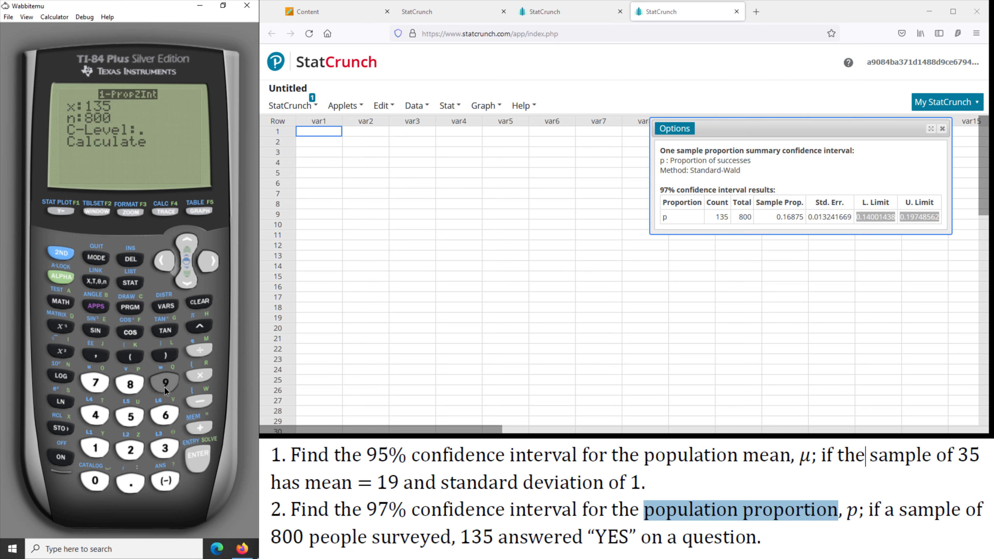
{"action": "left_click", "coordinate": [94, 384]}
{"action": "left_click", "coordinate": [191, 279]}
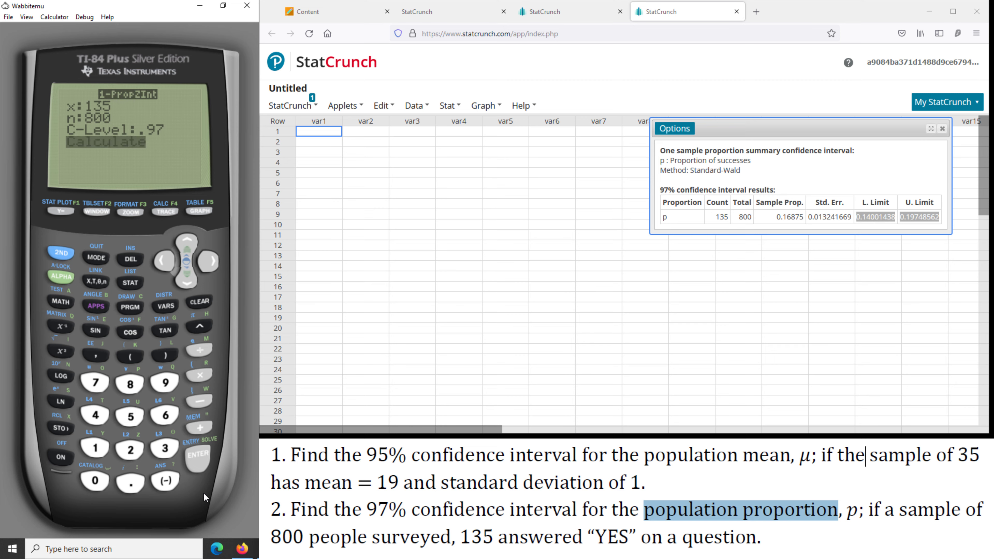
{"action": "left_click", "coordinate": [199, 462]}
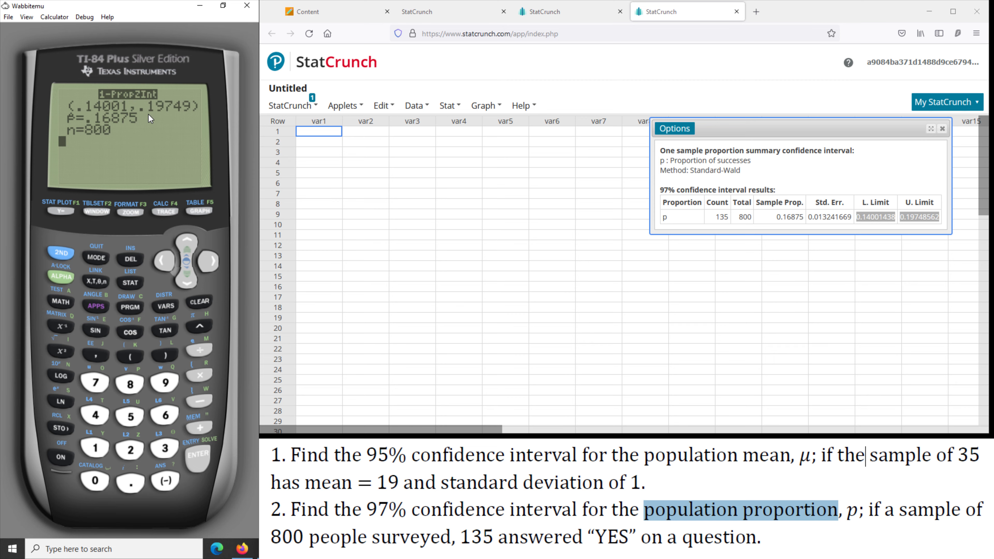
Step: Show the Stat menu's Proportion Stats submenu
{"action": "left_click", "coordinate": [449, 106]}
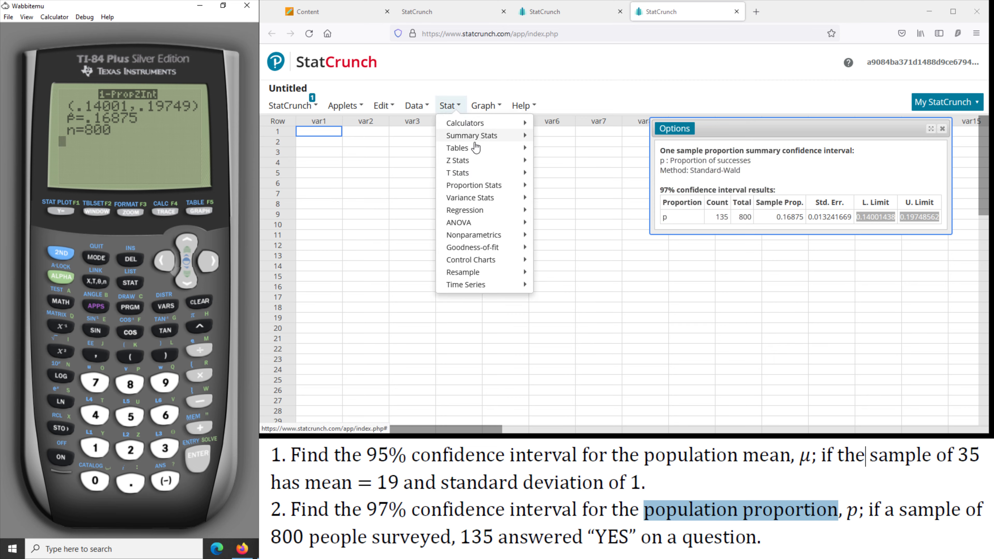
{"action": "mouse_move", "coordinate": [473, 186]}
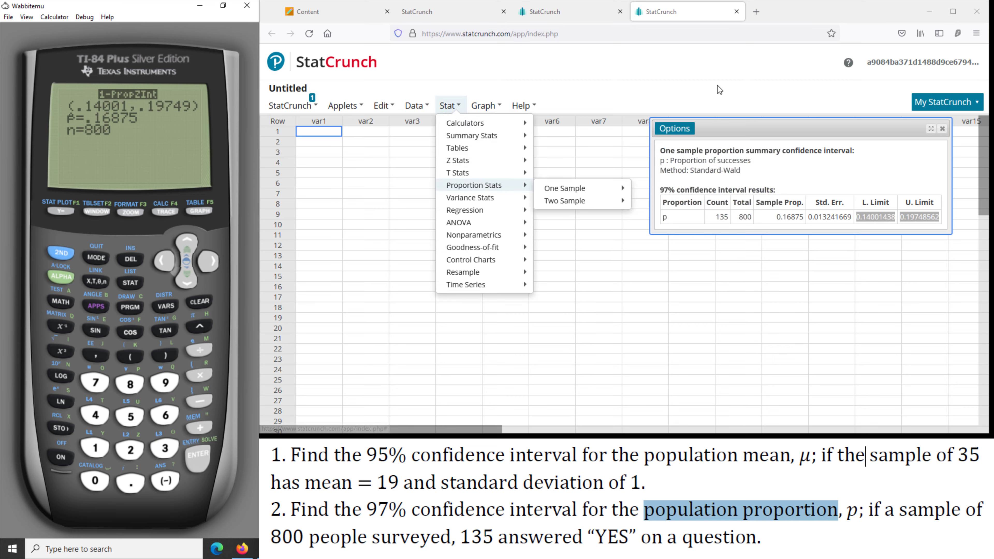